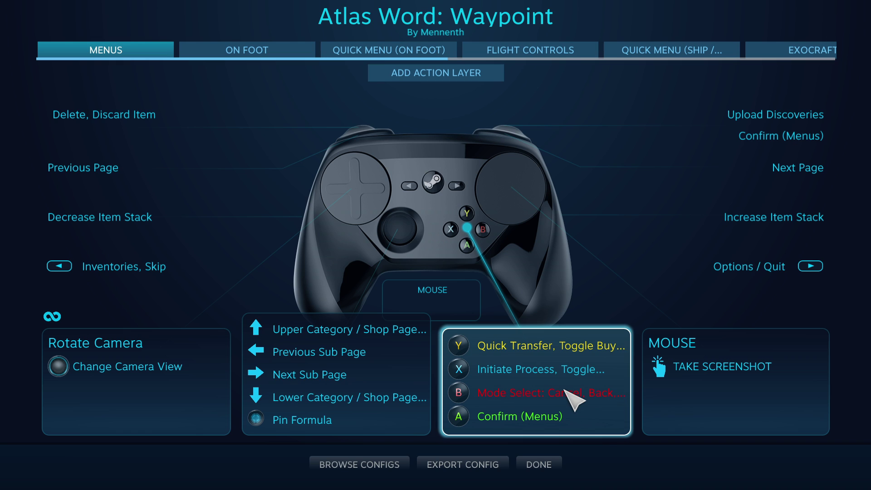
Open the Menus layer face buttons and bring up the B button's in-game action list, currently Exit Menu
{"action": "left_click", "coordinate": [564, 390]}
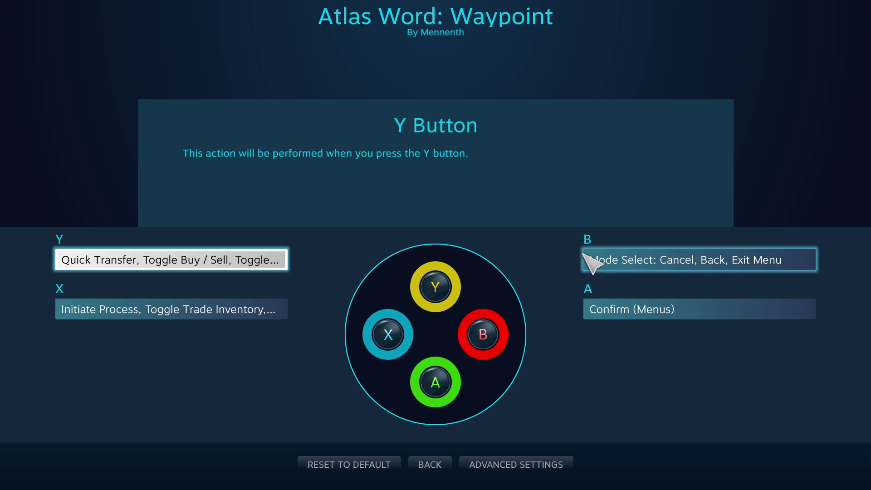
{"action": "left_click", "coordinate": [631, 268]}
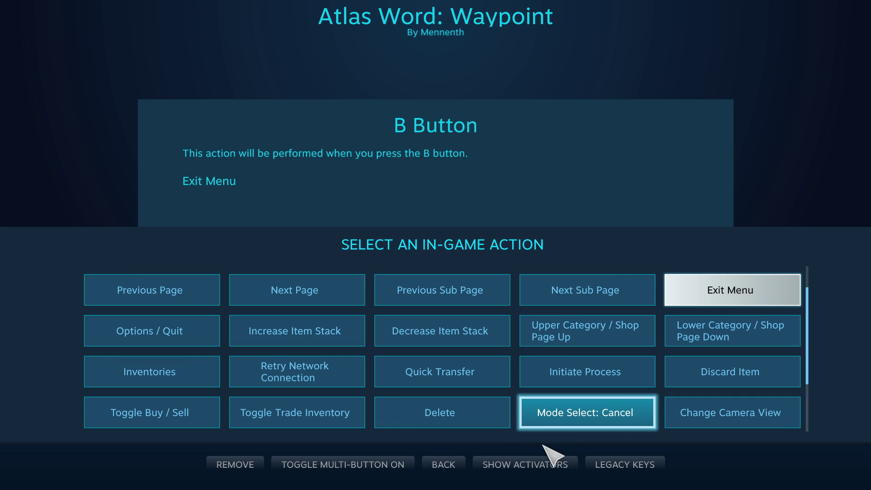
Remove the Exit Menu action from the Menus-layer B button, leaving it empty
{"action": "left_click", "coordinate": [444, 465]}
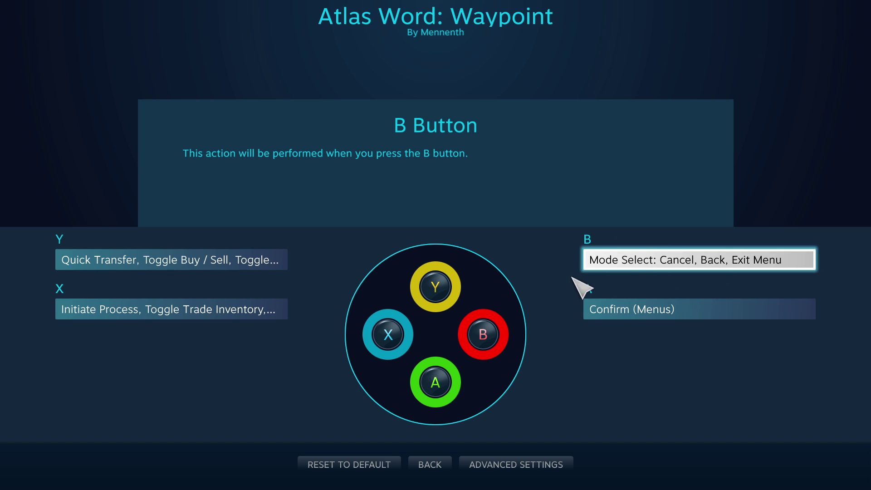
{"action": "left_click", "coordinate": [629, 261]}
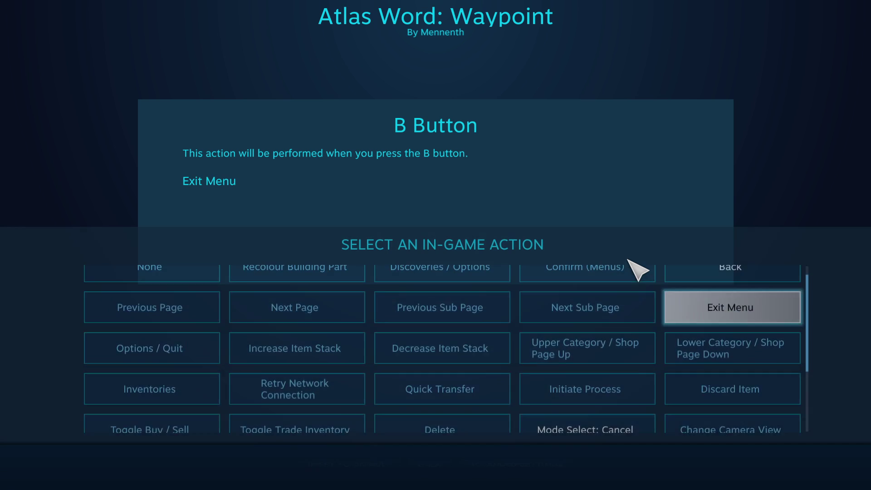
{"action": "left_click", "coordinate": [234, 465]}
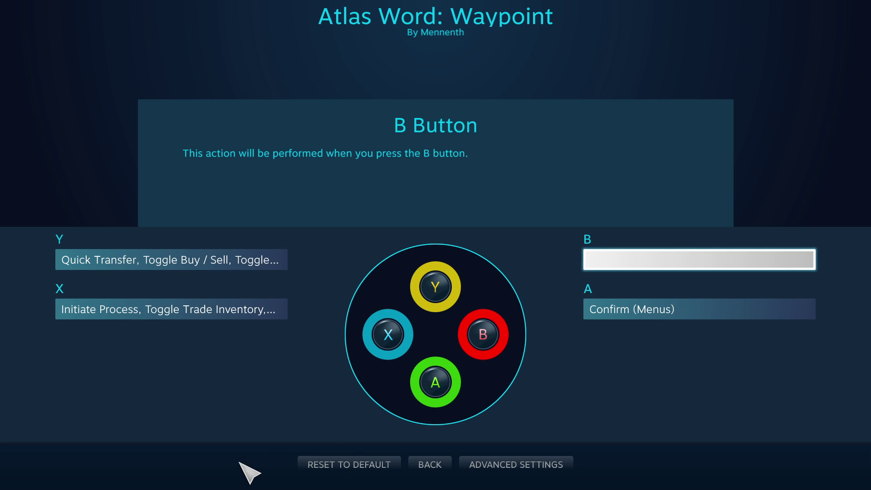
Rebind A to Confirm (Menus), then open the action list for the empty B button
{"action": "key", "text": "Down"}
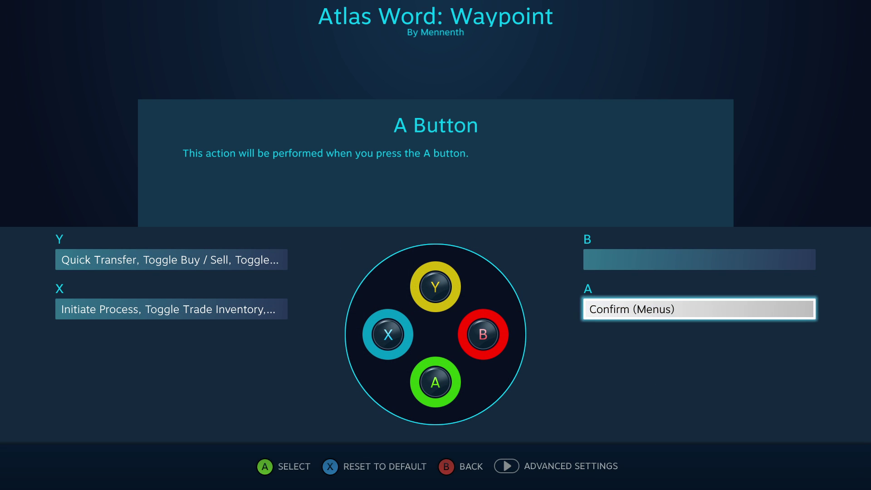
{"action": "key", "text": "Return"}
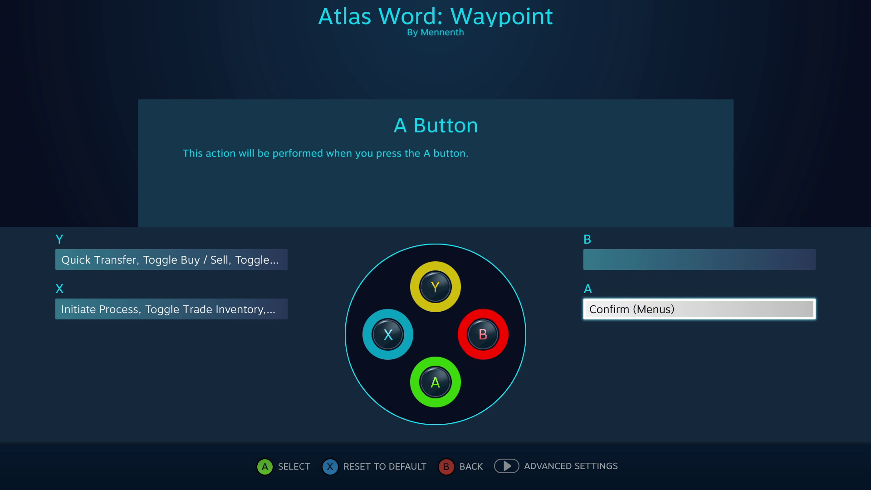
{"action": "key", "text": "Delete"}
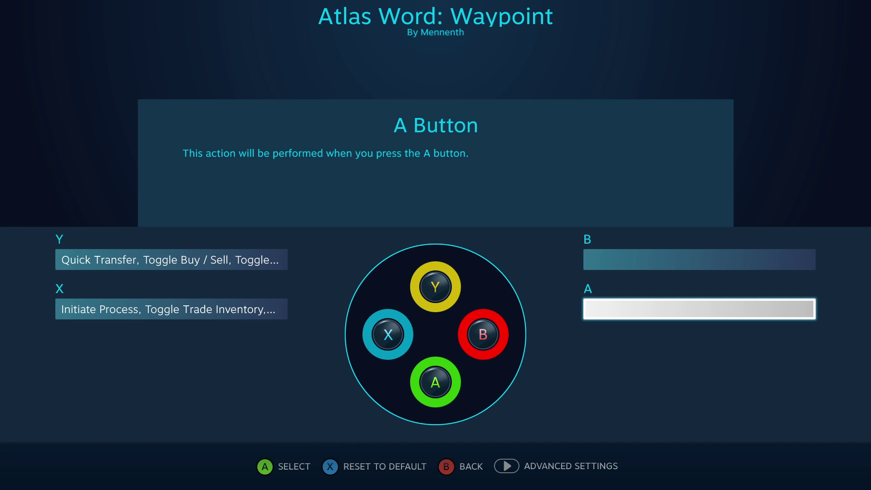
{"action": "key", "text": "Return"}
{"action": "key", "text": "Right"}
{"action": "key", "text": "Right"}
{"action": "key", "text": "Right"}
{"action": "key", "text": "Return"}
{"action": "key", "text": "Up"}
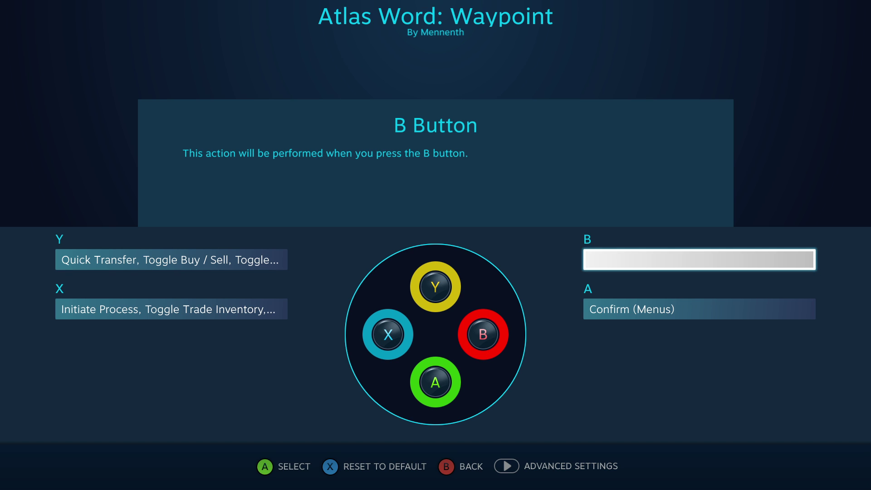
{"action": "key", "text": "Return"}
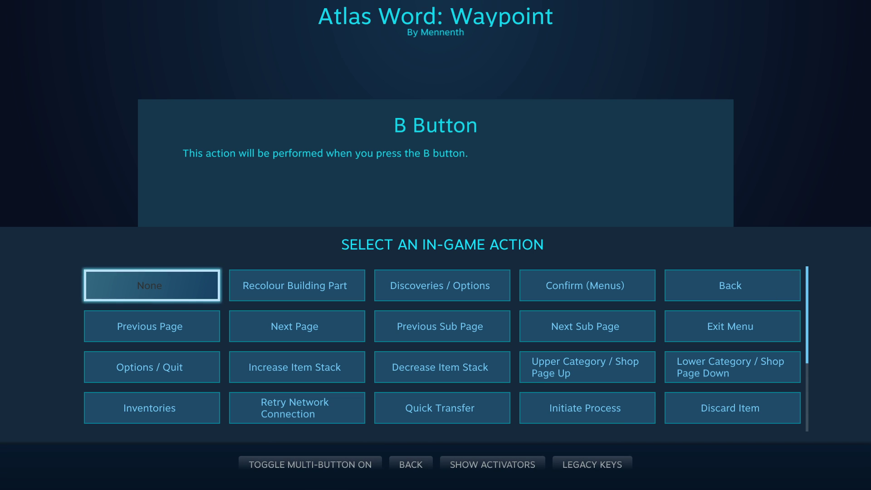
Switch the B button's action selection to Multi-Button mode
{"action": "key", "text": "Right"}
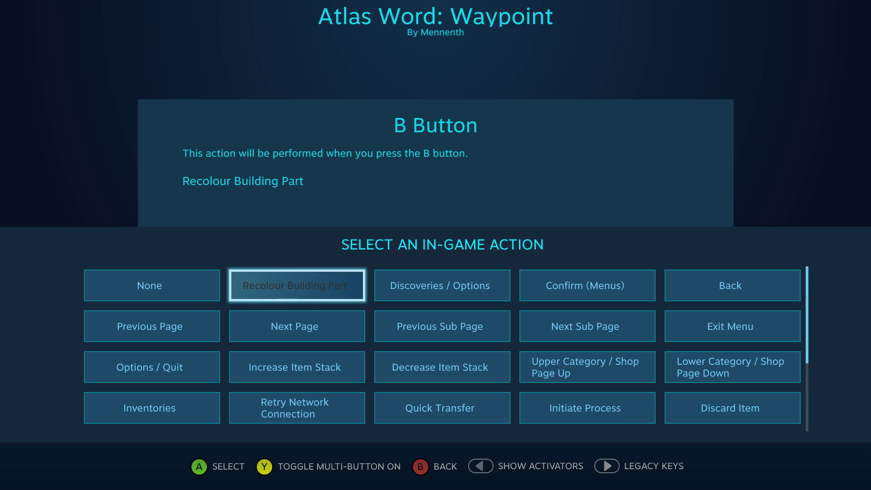
{"action": "key", "text": "Left"}
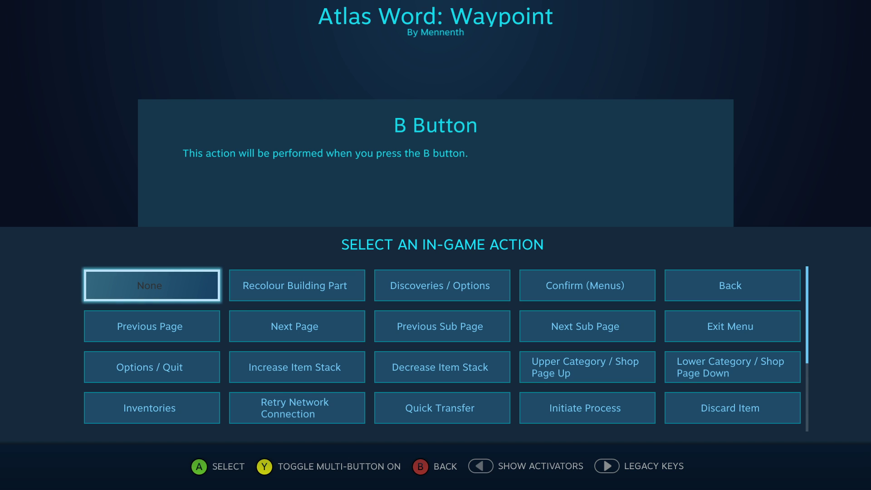
{"action": "key", "text": "y"}
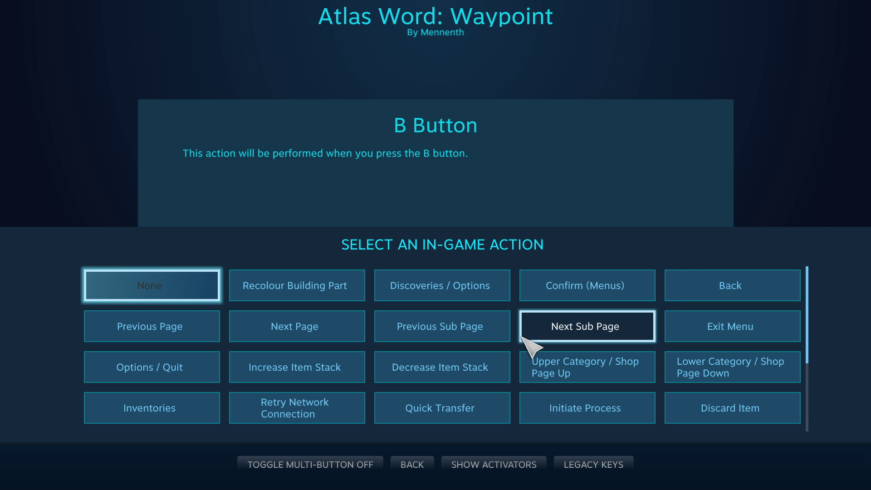
{"action": "left_click", "coordinate": [357, 464]}
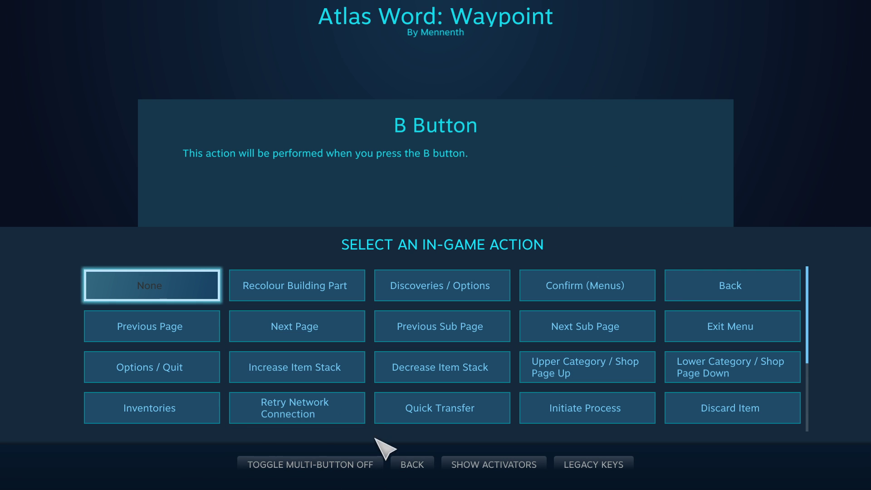
{"action": "left_click", "coordinate": [412, 465]}
{"action": "left_click", "coordinate": [638, 264]}
{"action": "left_click", "coordinate": [327, 465]}
Add Mode Select: Cancel, Back and Exit Menu as B's multi-button actions
{"action": "scroll", "coordinate": [593, 361], "scroll_direction": "down", "scroll_amount": 3}
{"action": "left_click", "coordinate": [577, 332]}
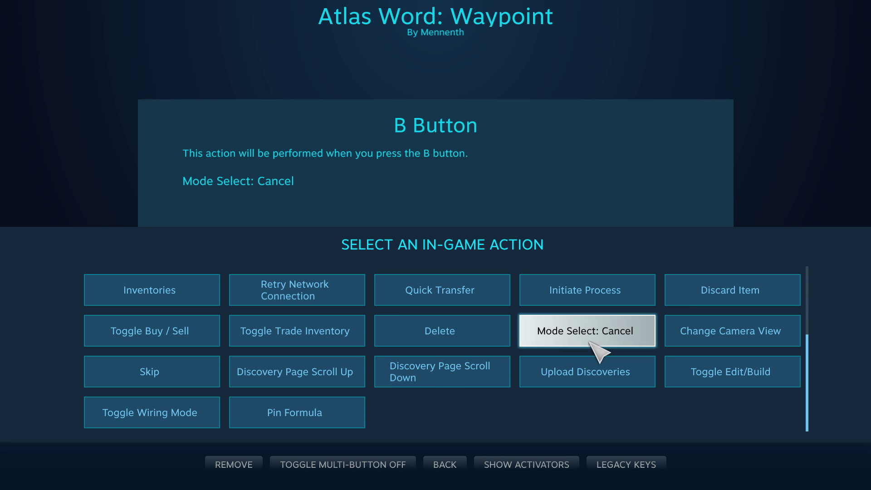
{"action": "scroll", "coordinate": [590, 332], "scroll_direction": "up", "scroll_amount": 3}
{"action": "left_click", "coordinate": [712, 277]}
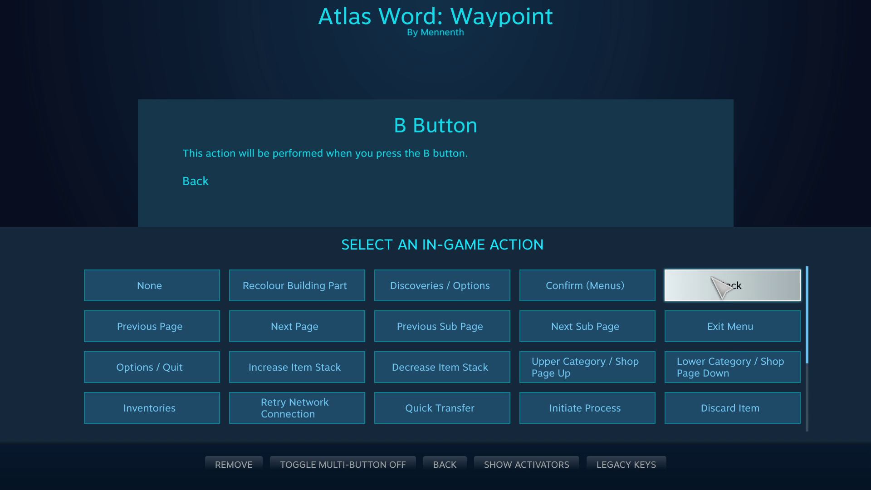
{"action": "left_click", "coordinate": [720, 325]}
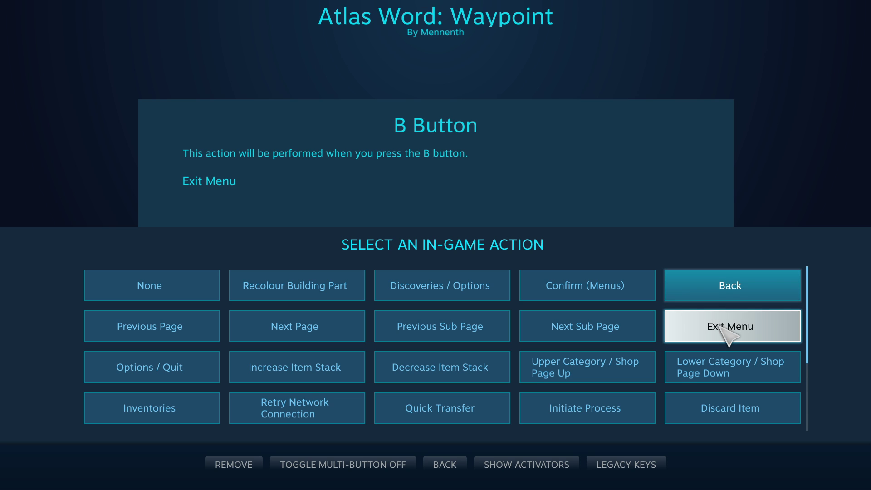
Back out to the Menus-layer overview showing B as Mode Select: Cancel, Back, Exit Menu, and finish
{"action": "left_click", "coordinate": [436, 467]}
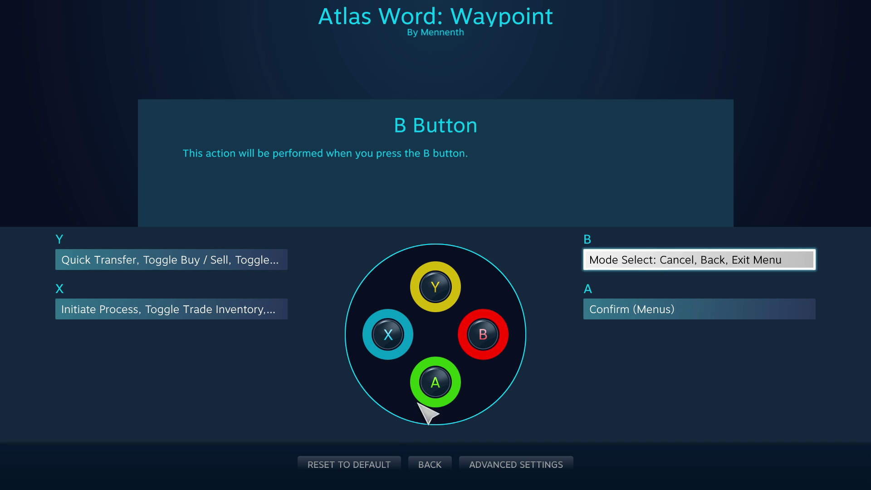
{"action": "left_click", "coordinate": [430, 465]}
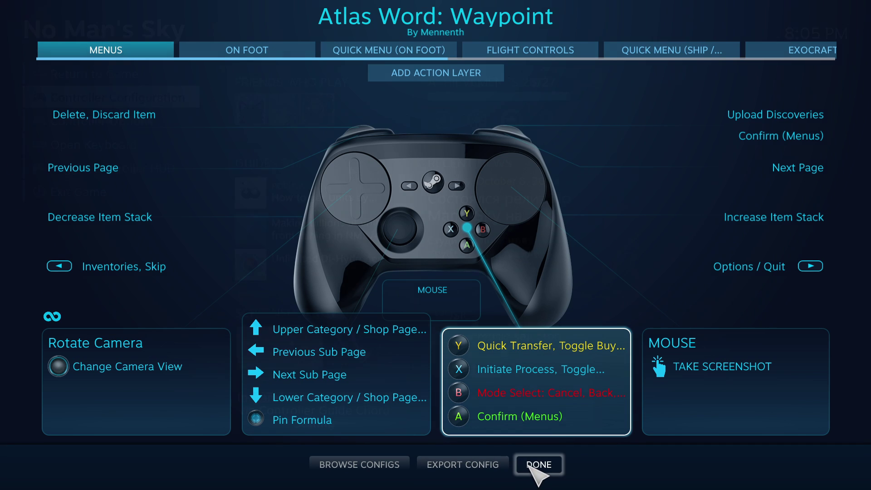
{"action": "left_click", "coordinate": [529, 465]}
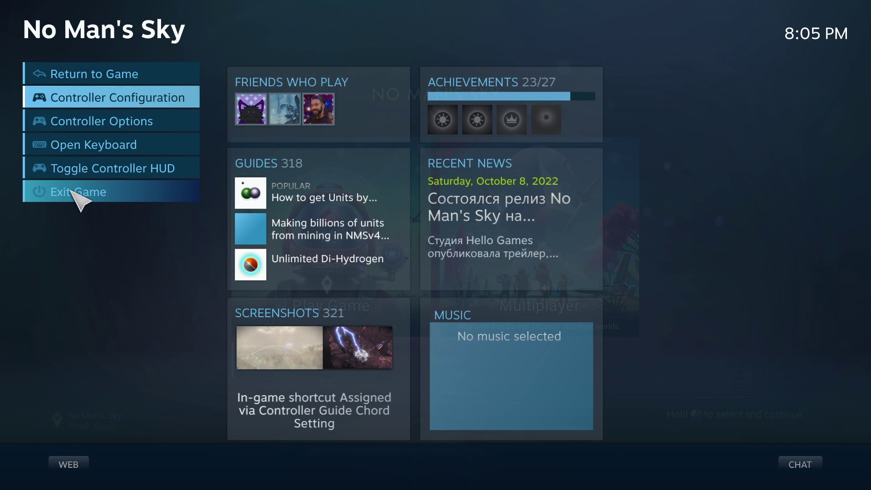